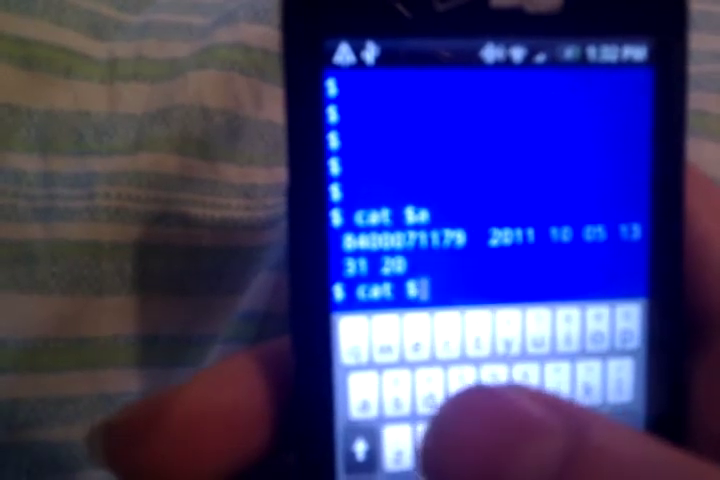
pyautogui.write('a')
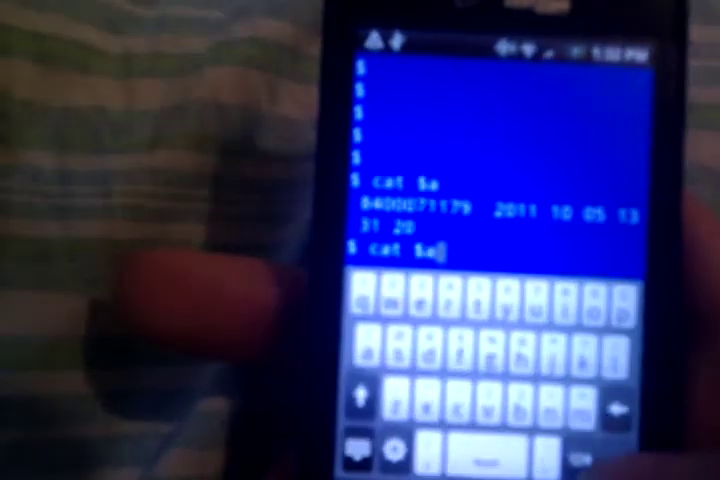